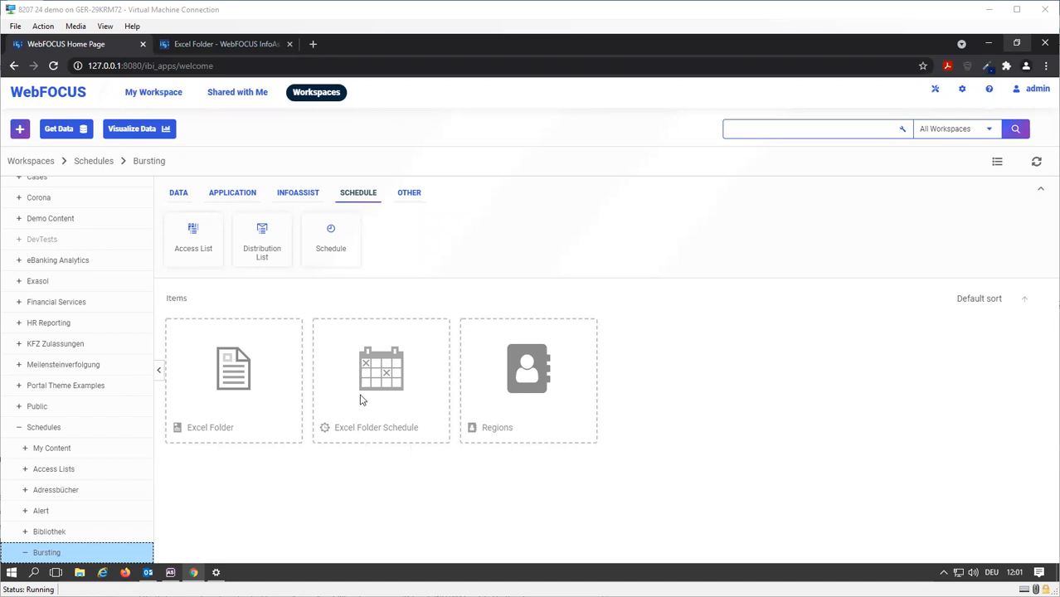
# Step: Open the Excel Folder report for editing, go to page 2 and select the report's Customer State Province column
pyautogui.rightClick(224, 378)
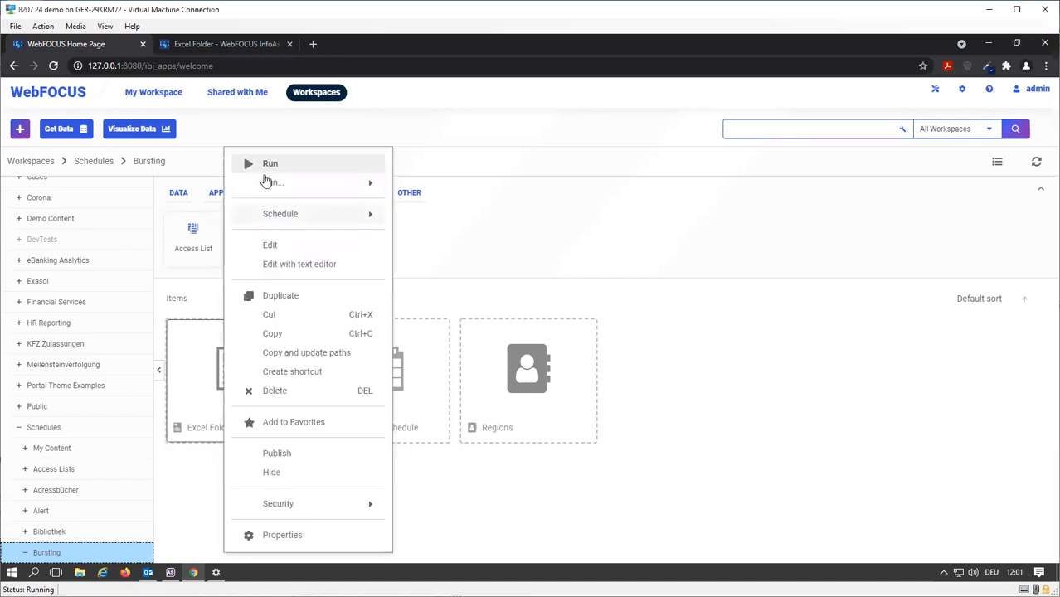
pyautogui.click(291, 246)
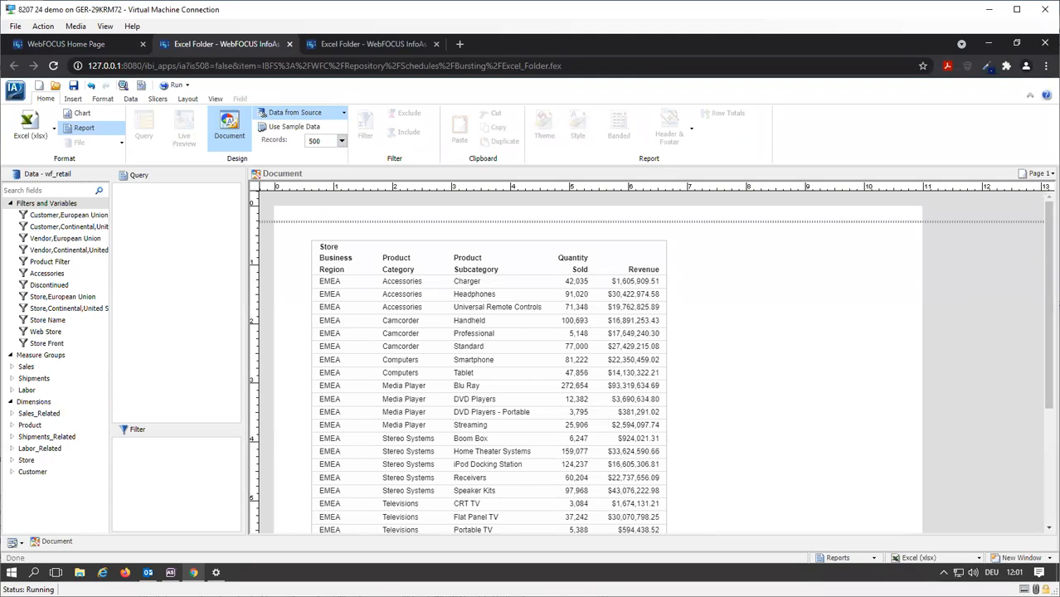
pyautogui.click(1039, 174)
pyautogui.click(1008, 201)
pyautogui.click(487, 458)
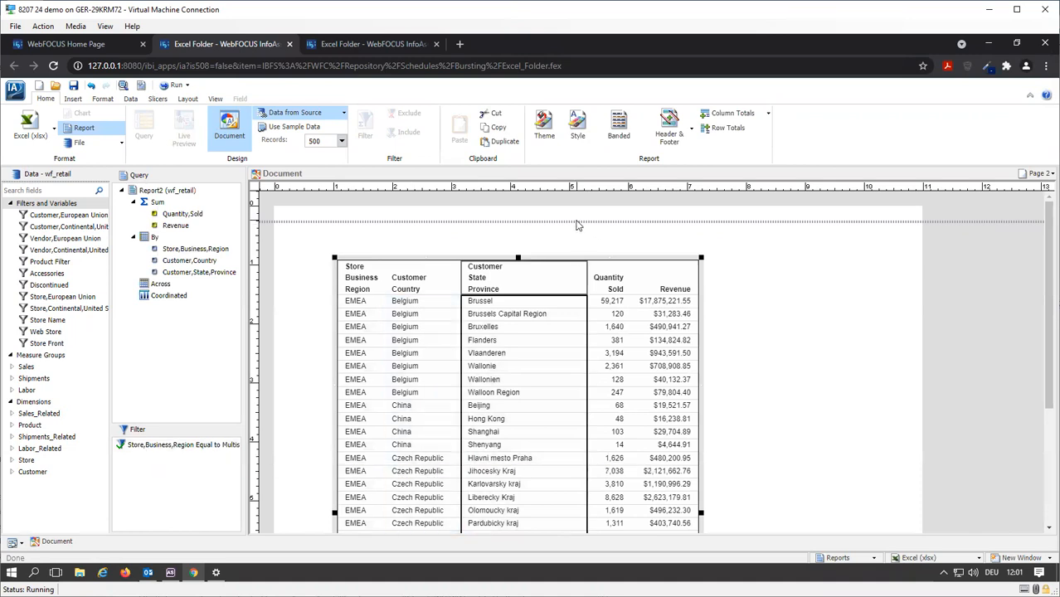
# Step: Set the document's output format to HTML Analytic Document
pyautogui.click(40, 138)
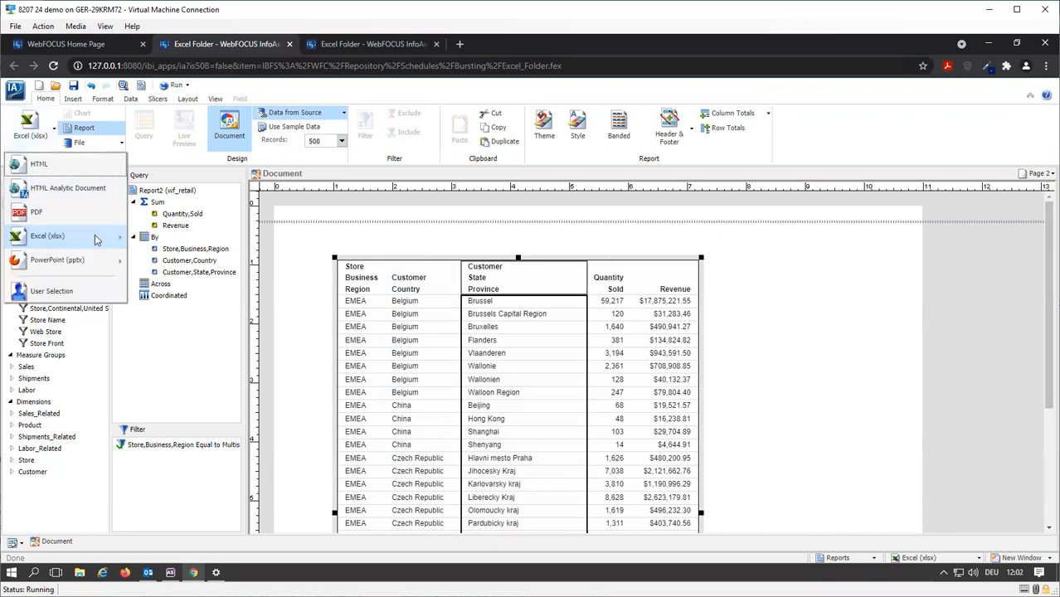
pyautogui.moveTo(114, 238)
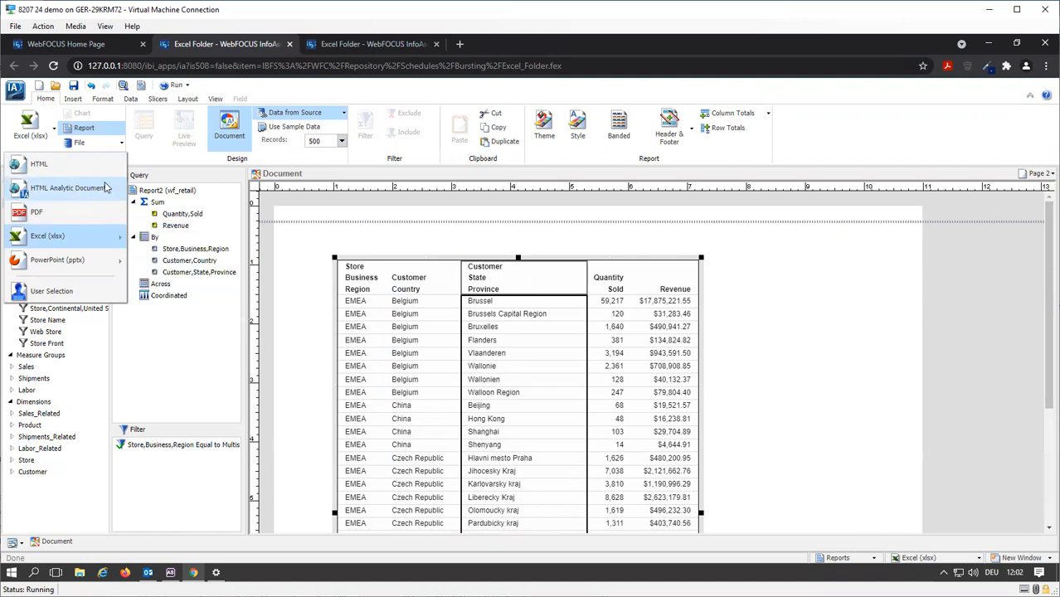
pyautogui.click(73, 186)
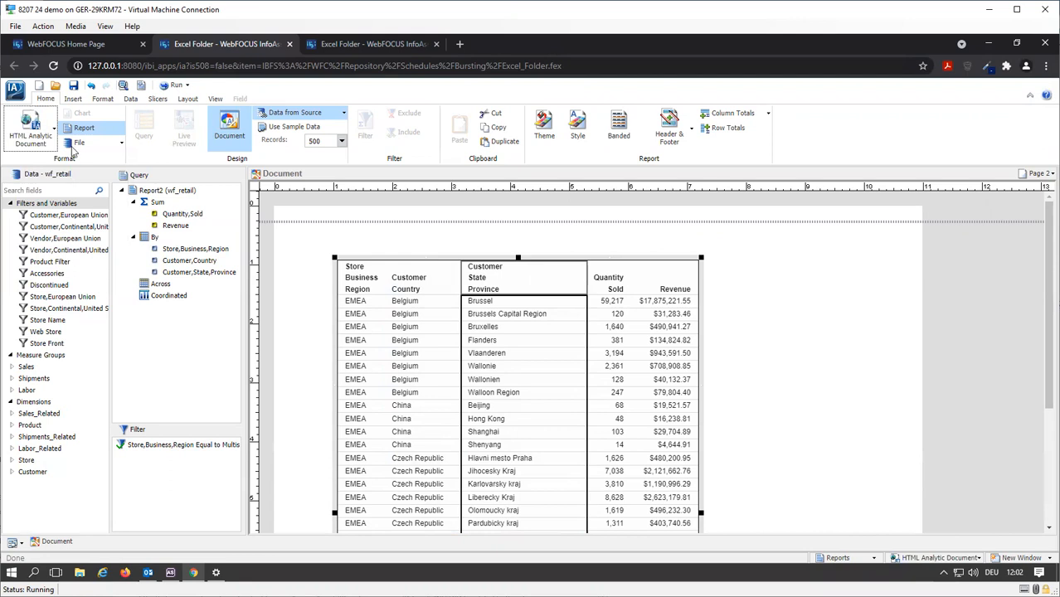
# Step: Set the document's output format to Excel (xlsx) and save the report
pyautogui.click(33, 128)
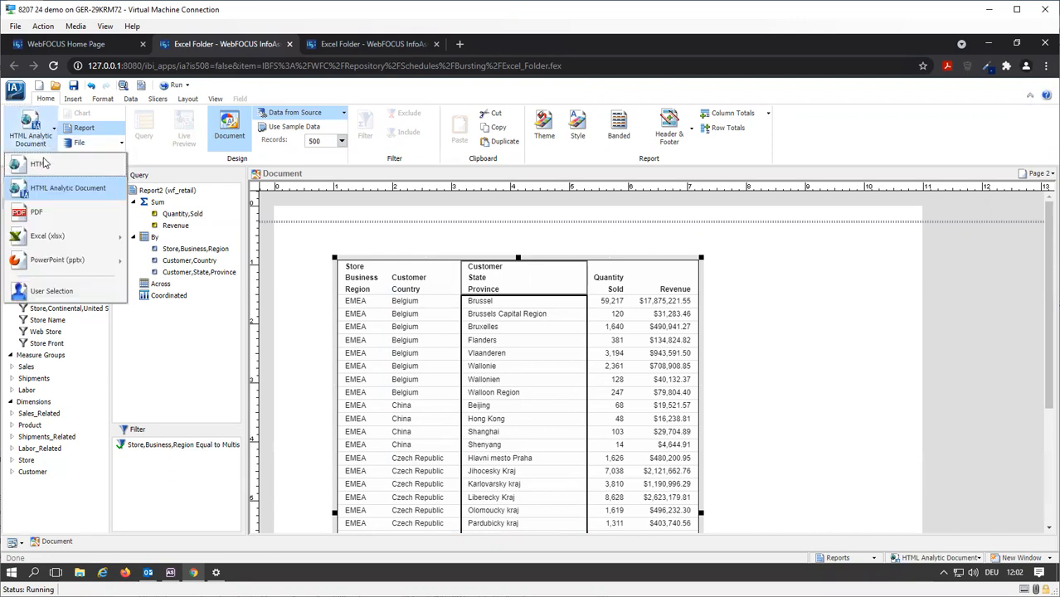
pyautogui.click(48, 236)
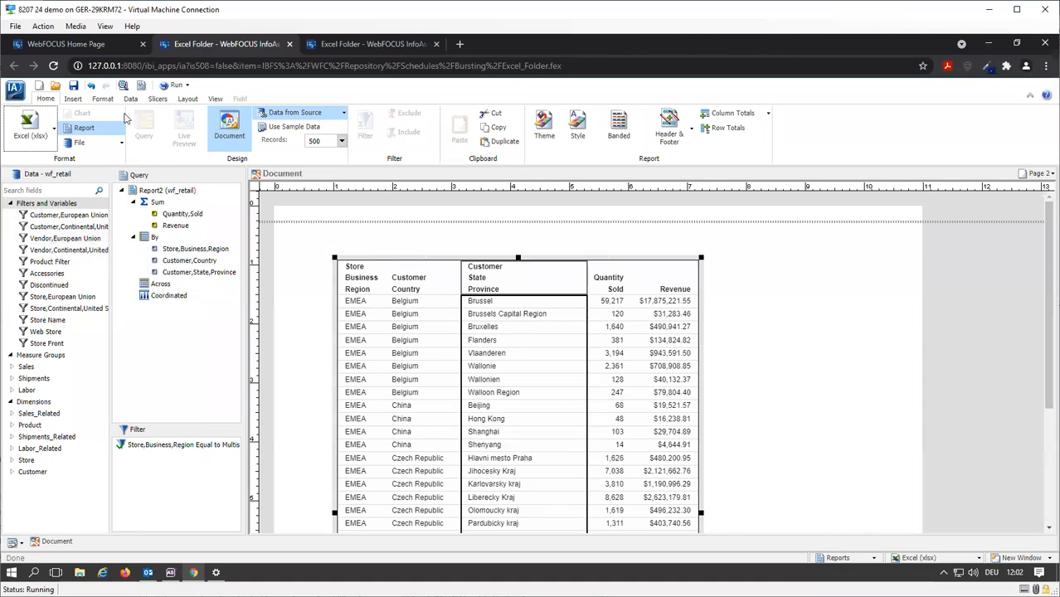
pyautogui.click(73, 87)
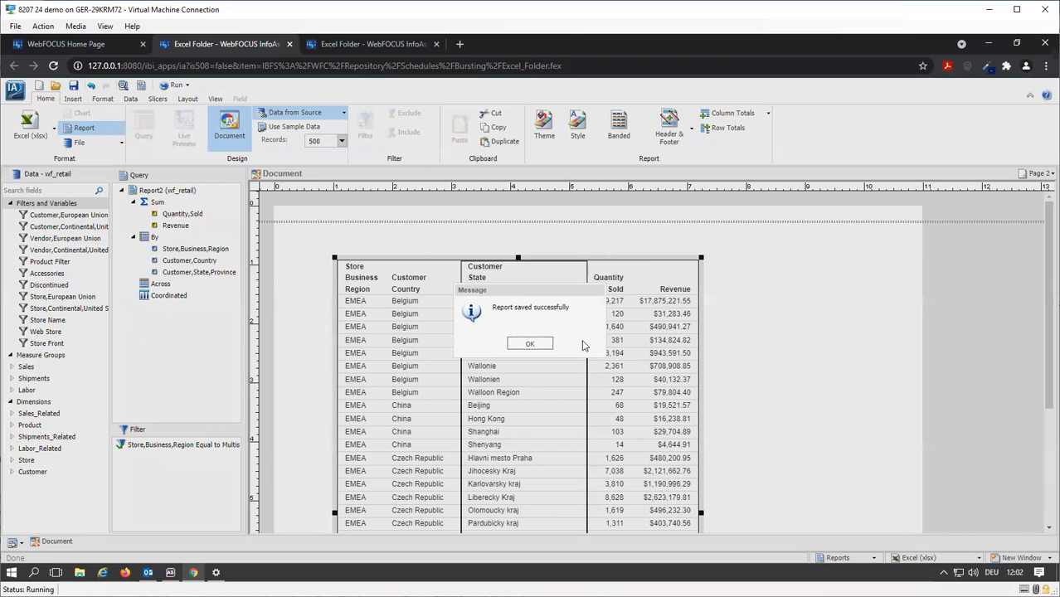
pyautogui.click(544, 345)
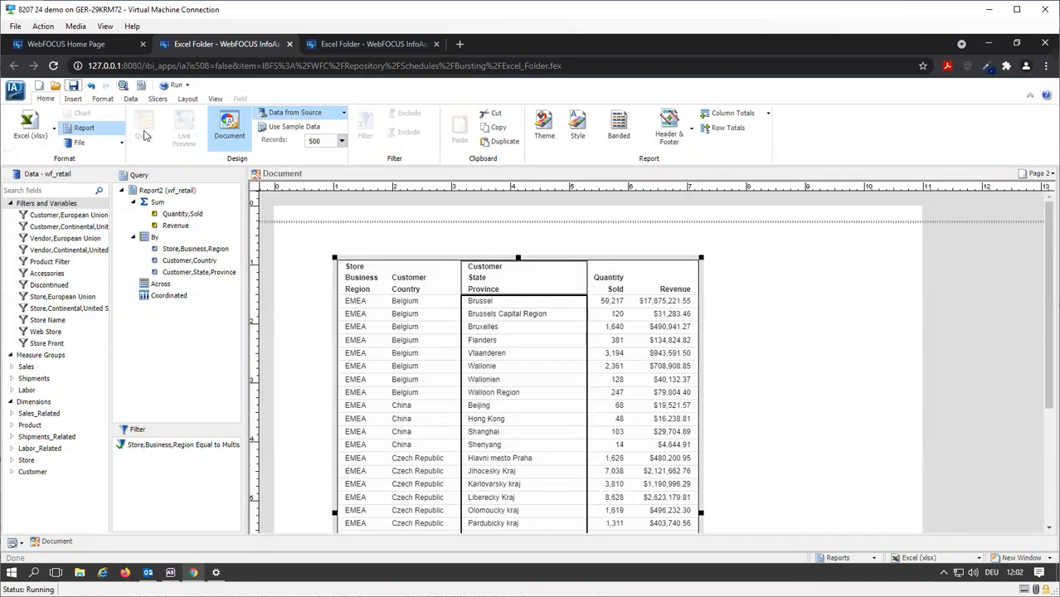
# Step: From the Bursting folder, create an email schedule for the Excel Folder report and look through the available distribution types
pyautogui.click(48, 43)
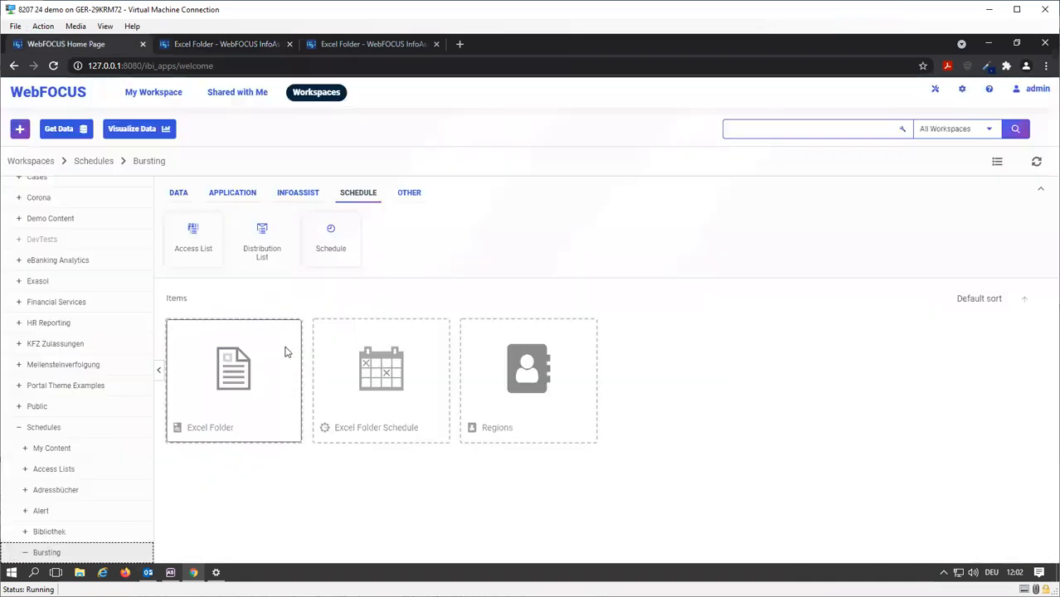
pyautogui.rightClick(196, 389)
pyautogui.moveTo(306, 221)
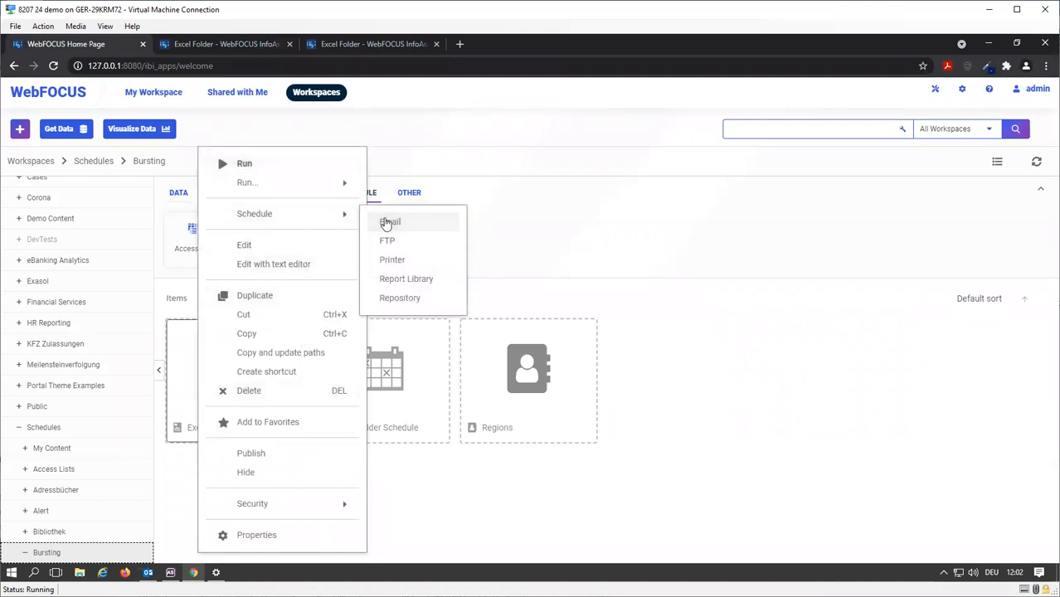
pyautogui.click(387, 222)
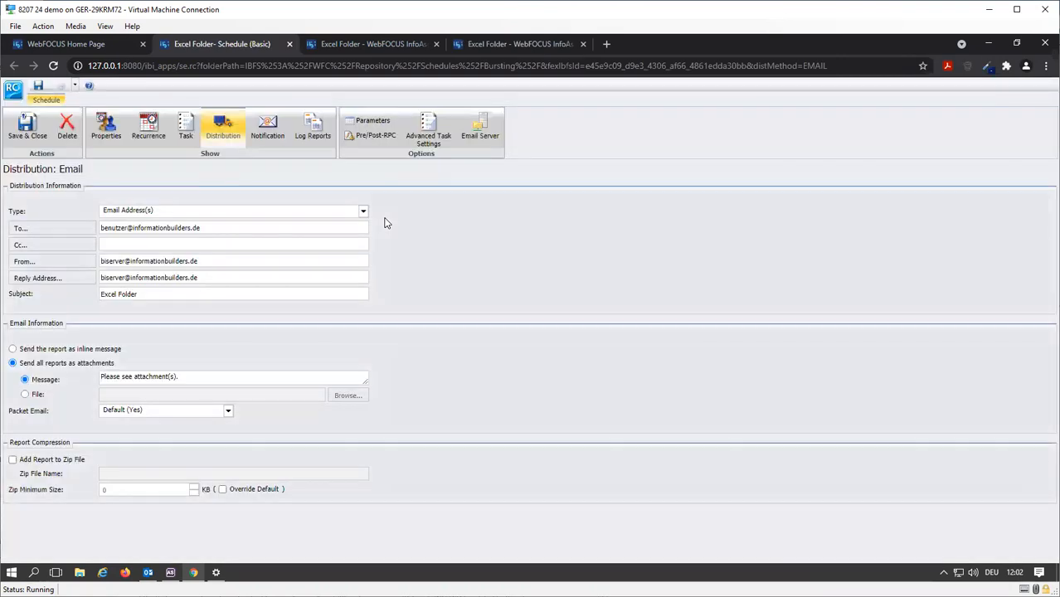
pyautogui.click(308, 213)
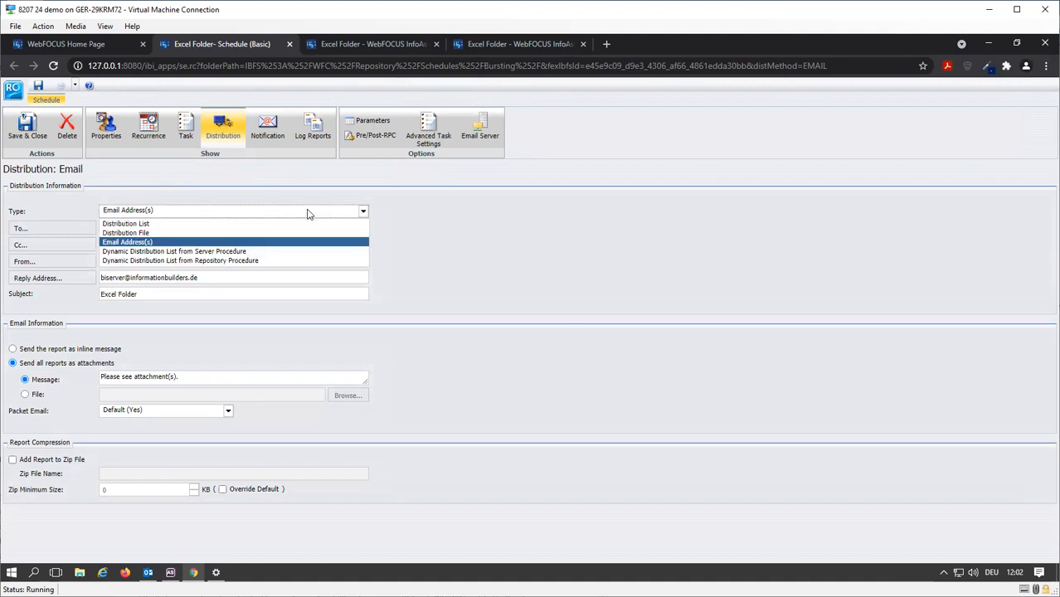
pyautogui.click(308, 214)
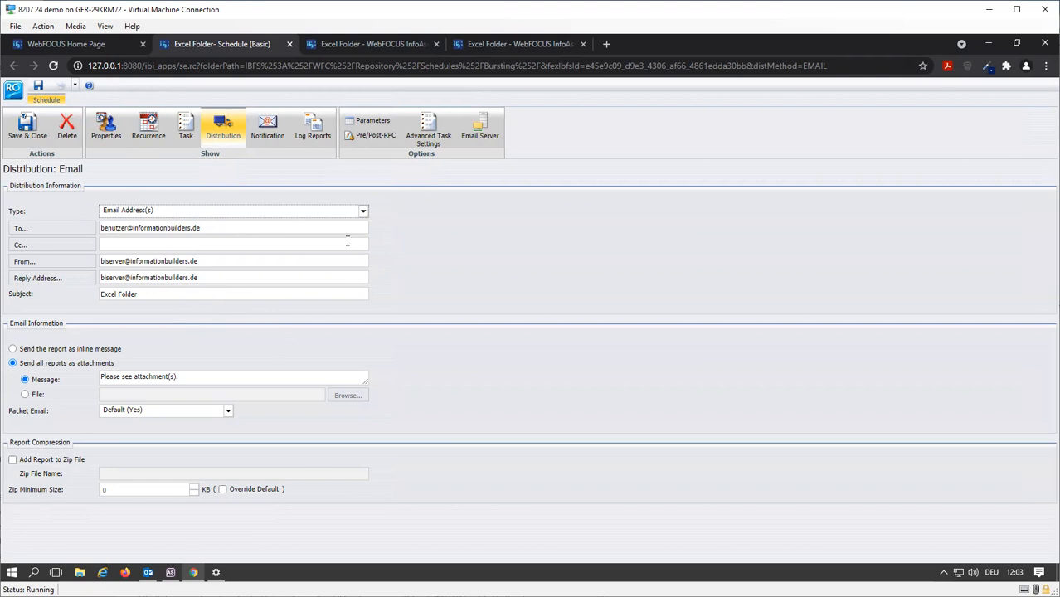
# Step: In the schedule's task parameters, set BUSINESS_REGION to repeat the task for each selected value, keeping All Values selected
pyautogui.click(188, 134)
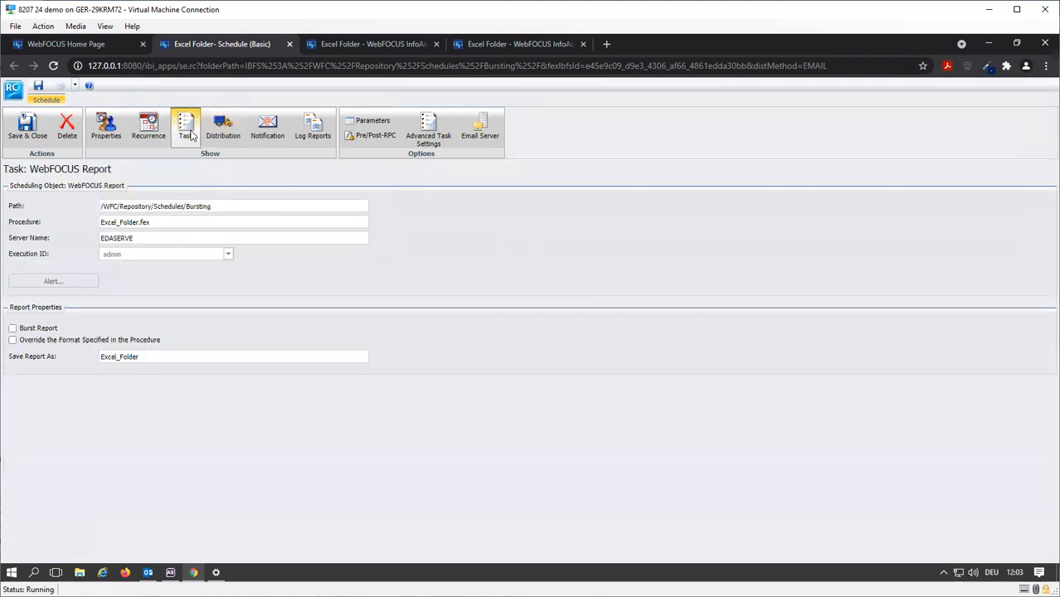
pyautogui.click(372, 122)
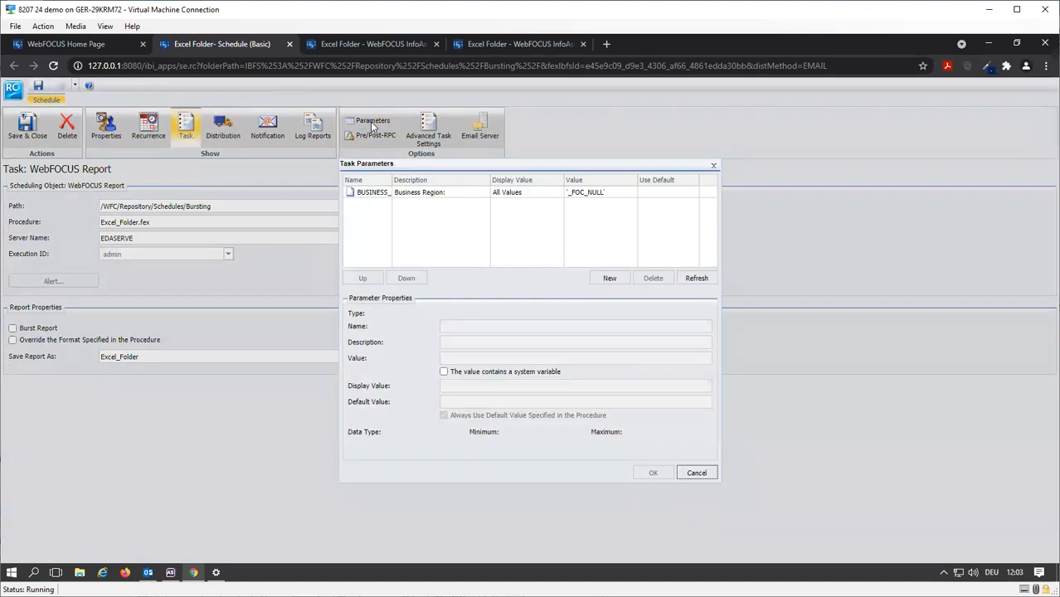
pyautogui.click(406, 196)
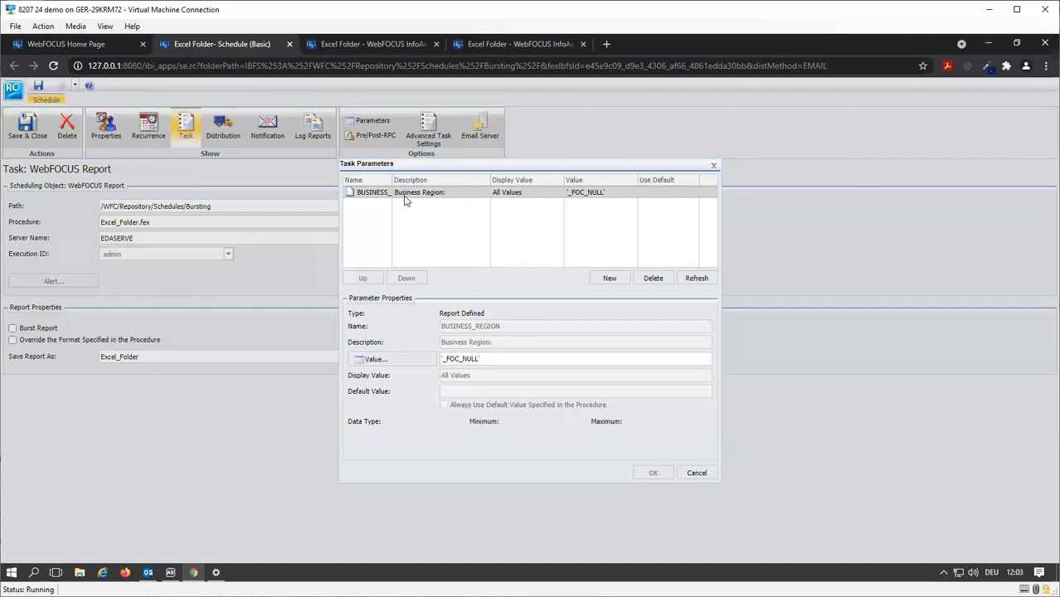
pyautogui.click(370, 359)
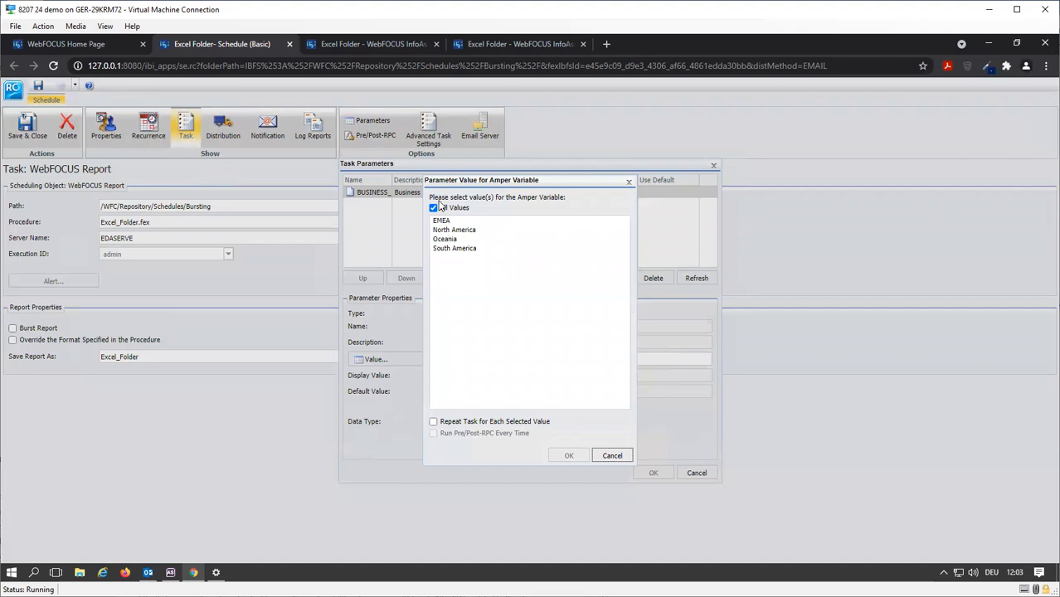
pyautogui.click(485, 429)
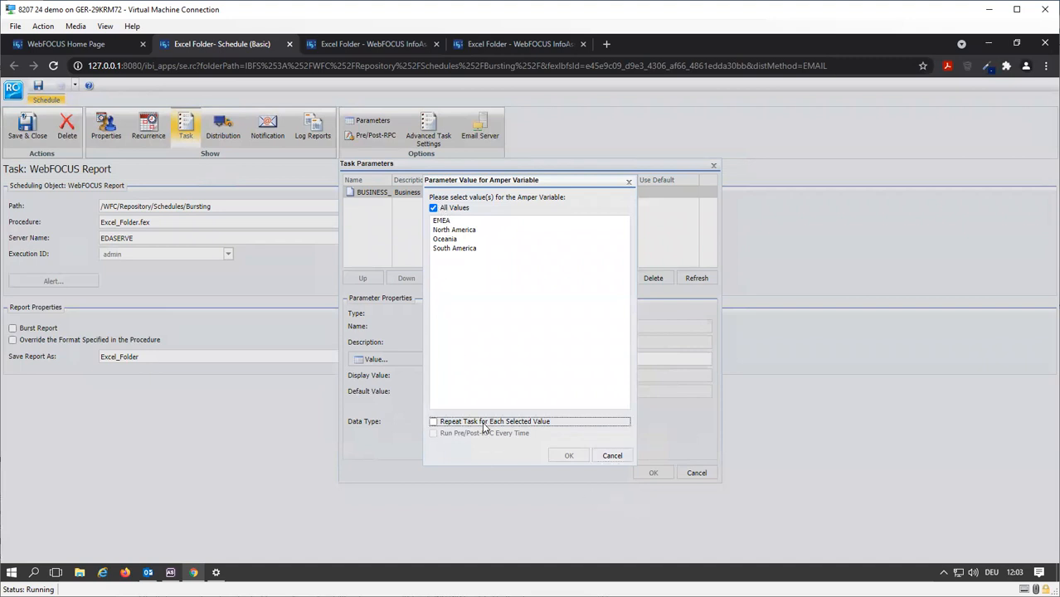
pyautogui.click(570, 456)
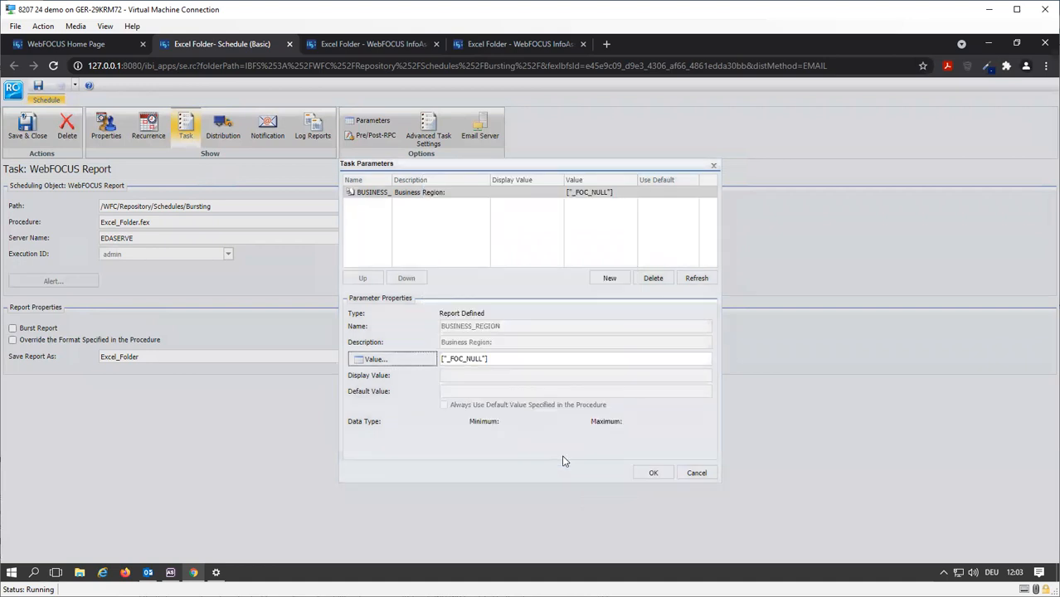
pyautogui.click(652, 475)
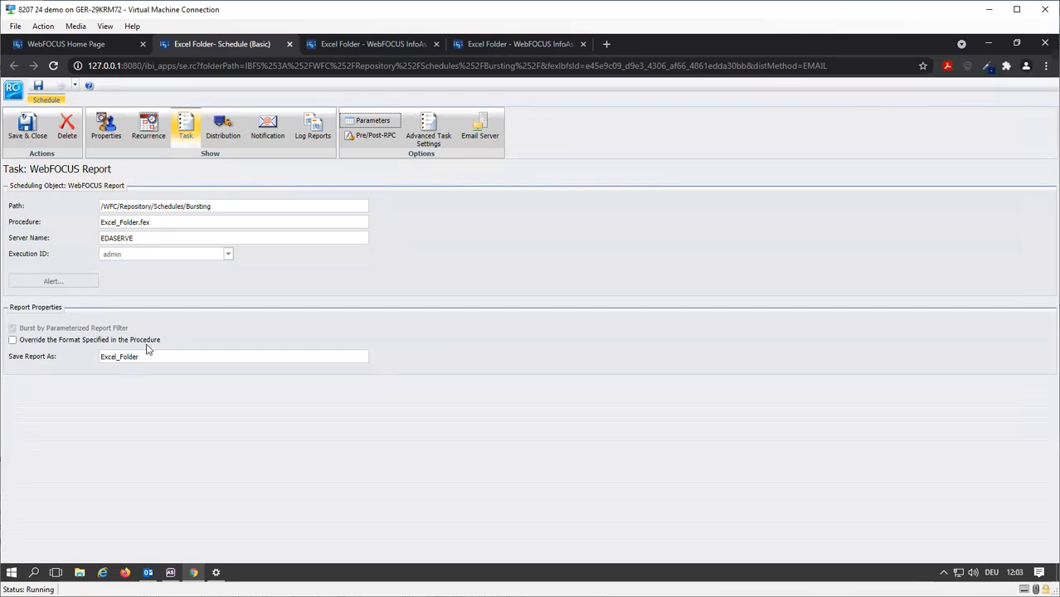
# Step: Save the schedule in the Bursting folder with the title "Excel Folder Schedule - simple"
pyautogui.click(37, 90)
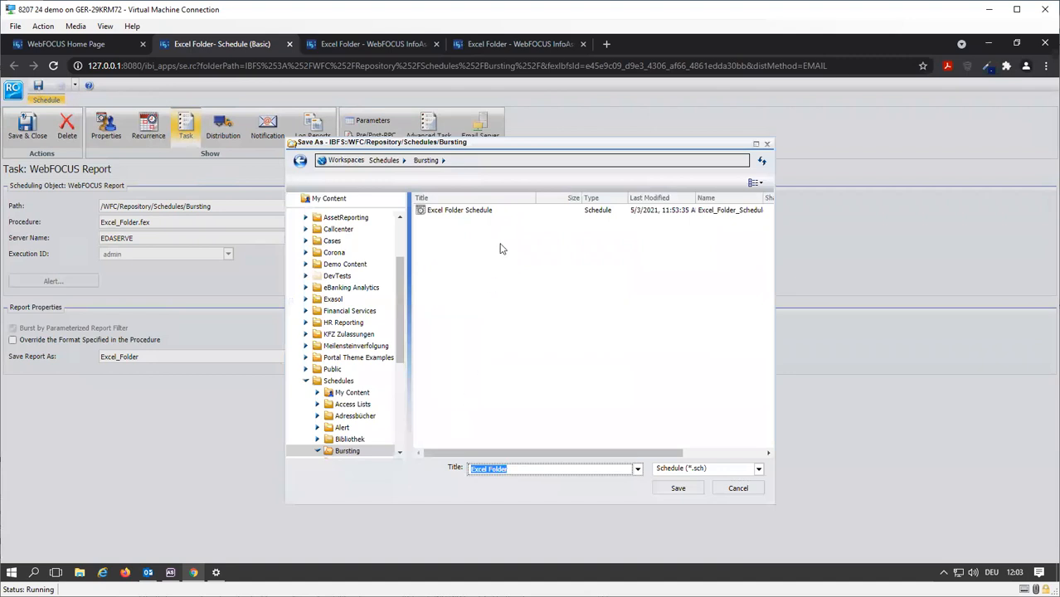
pyautogui.click(468, 212)
pyautogui.click(560, 469)
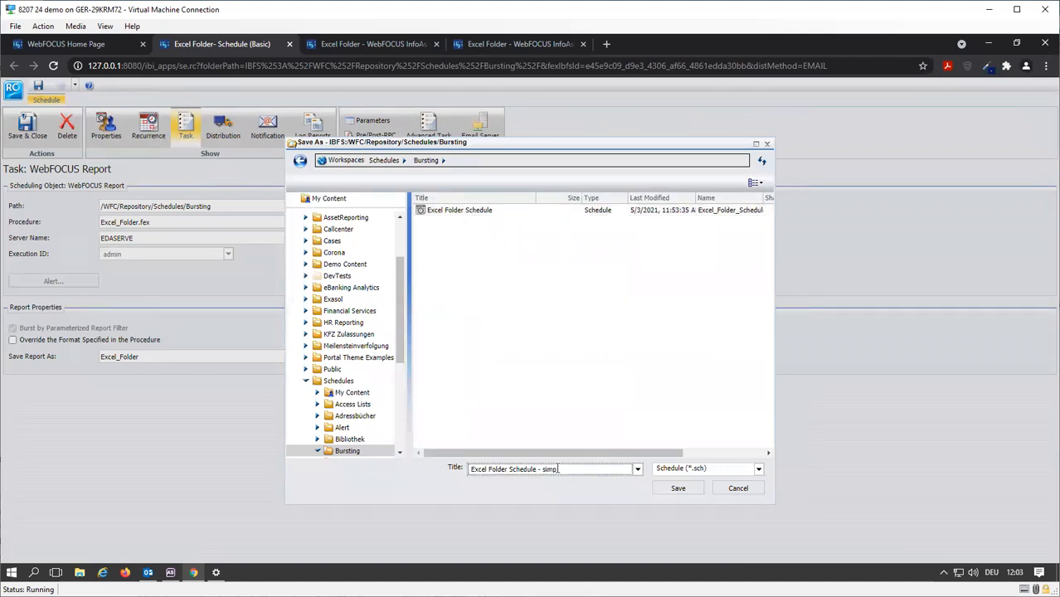
pyautogui.write('- simple')
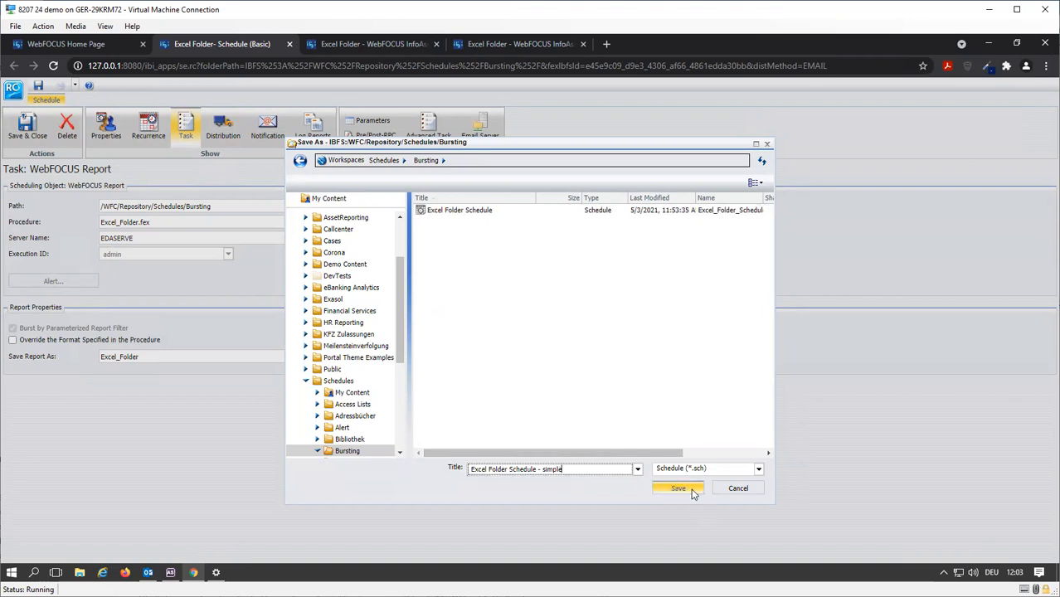
pyautogui.click(693, 493)
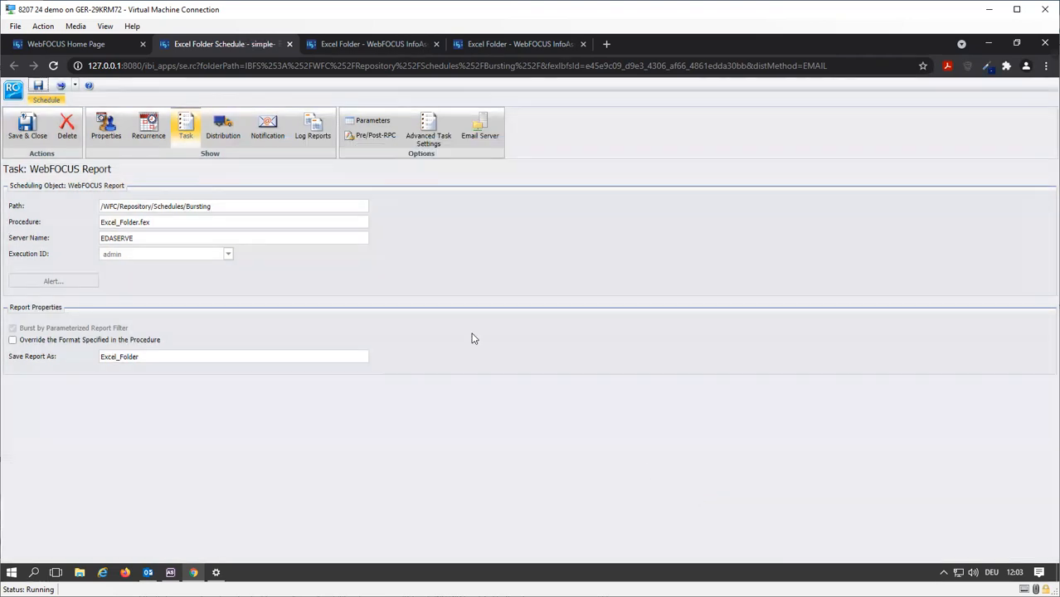
# Step: Review the schedule's log reports and recurrence settings, and close the schedule editor
pyautogui.click(313, 128)
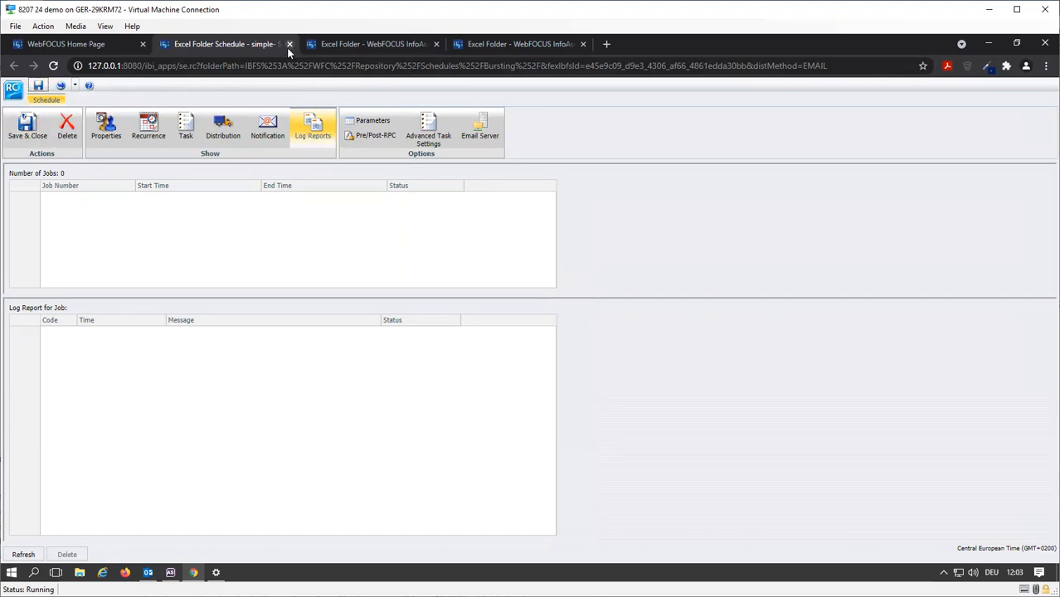
pyautogui.click(161, 142)
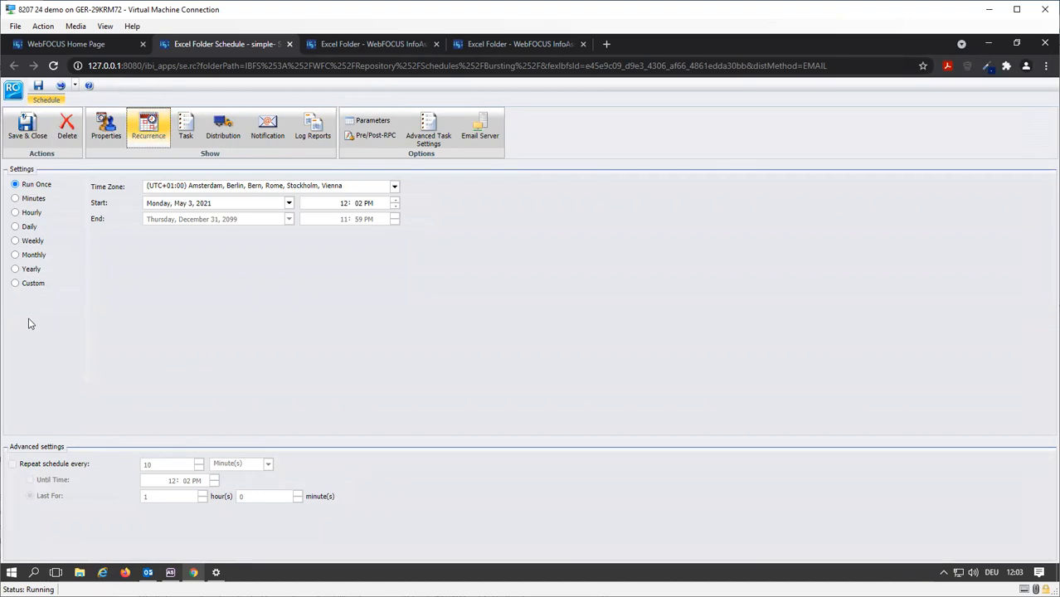
pyautogui.click(289, 45)
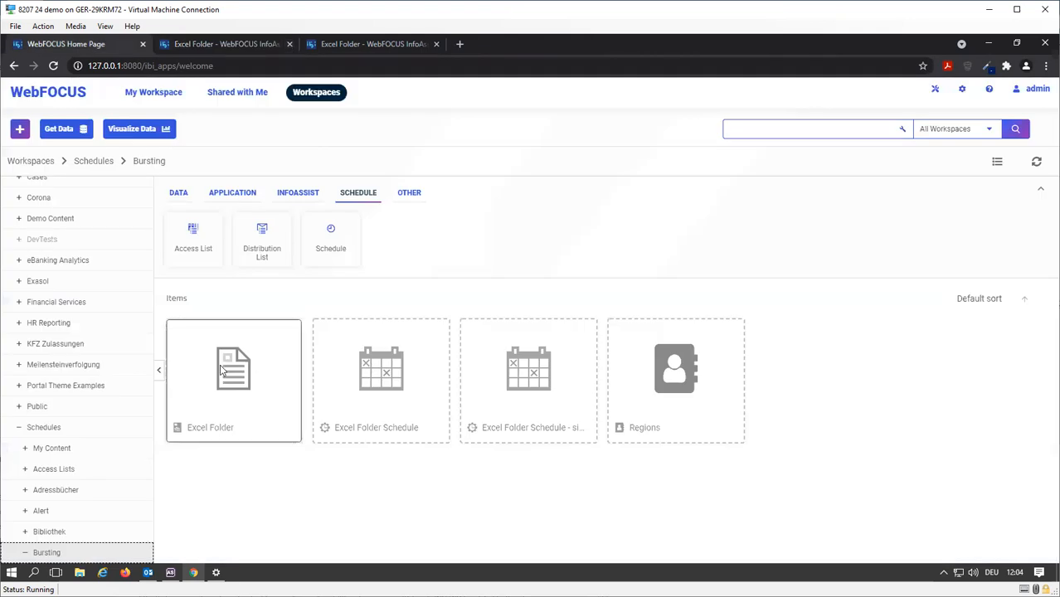
# Step: Run the "Excel Folder Schedule - simple" schedule on demand and dismiss the submission message
pyautogui.rightClick(510, 401)
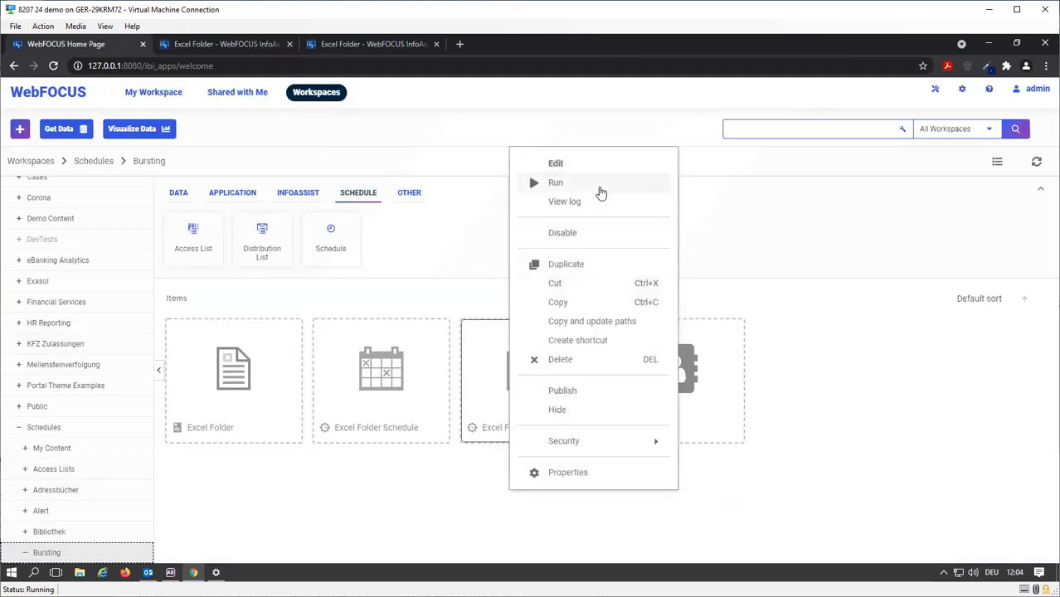
pyautogui.click(601, 185)
pyautogui.click(666, 254)
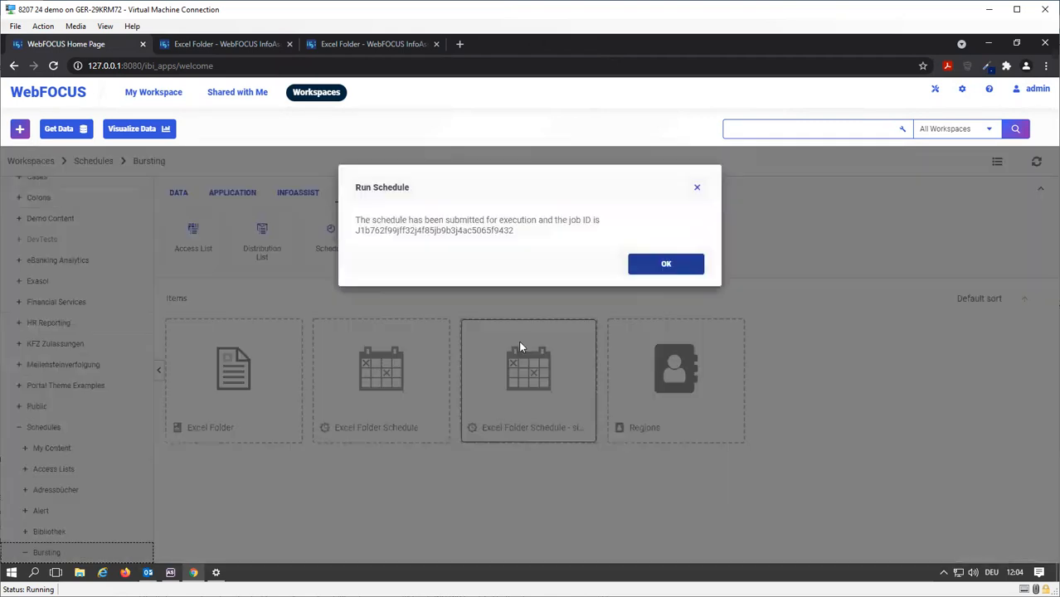
pyautogui.click(678, 270)
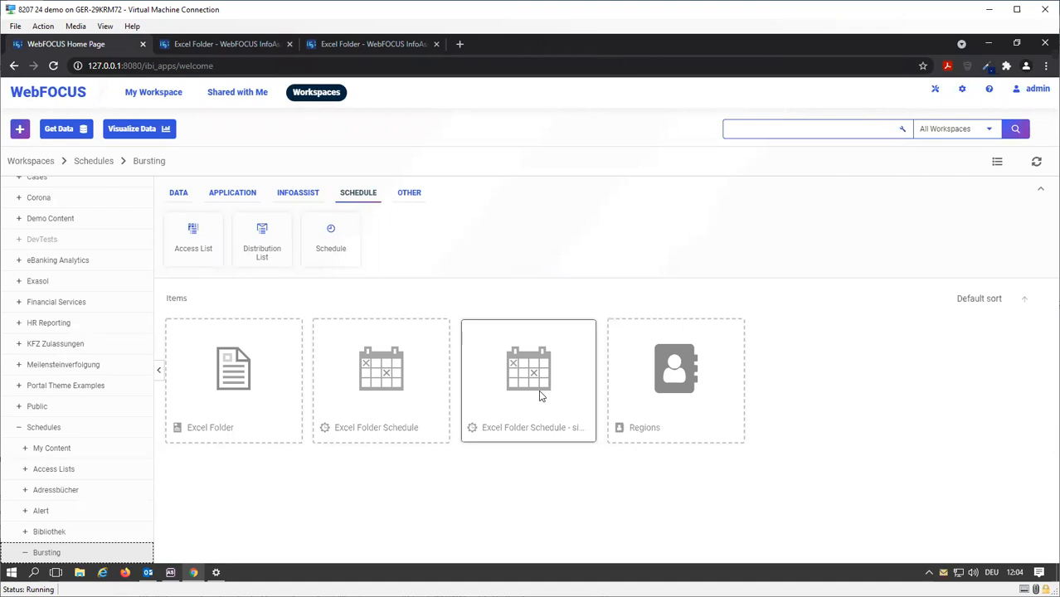
# Step: View the job process log of the last execution of "Excel Folder Schedule - simple"
pyautogui.rightClick(539, 396)
pyautogui.click(598, 204)
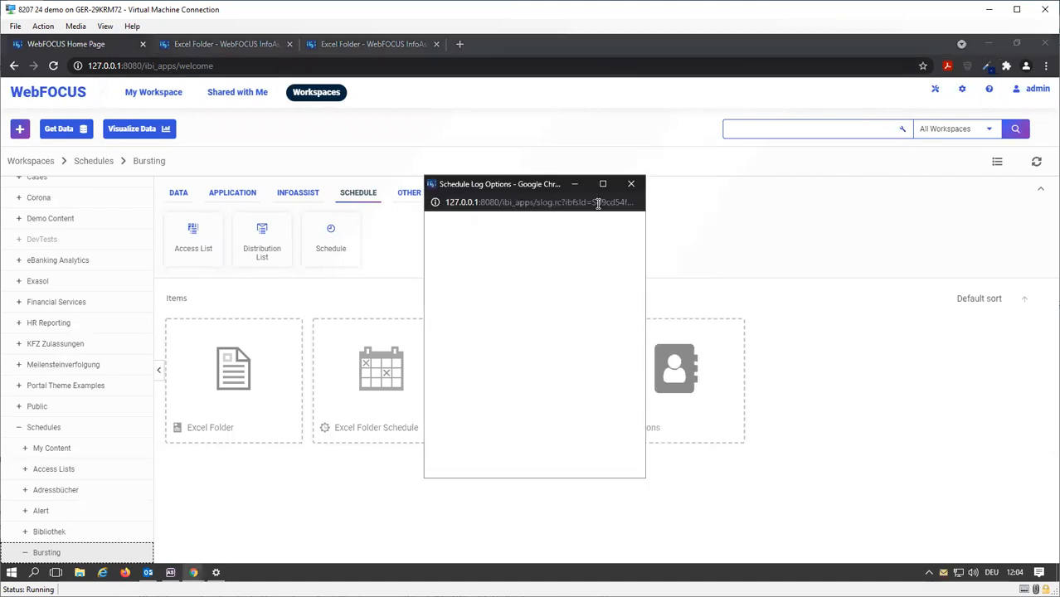
pyautogui.click(578, 468)
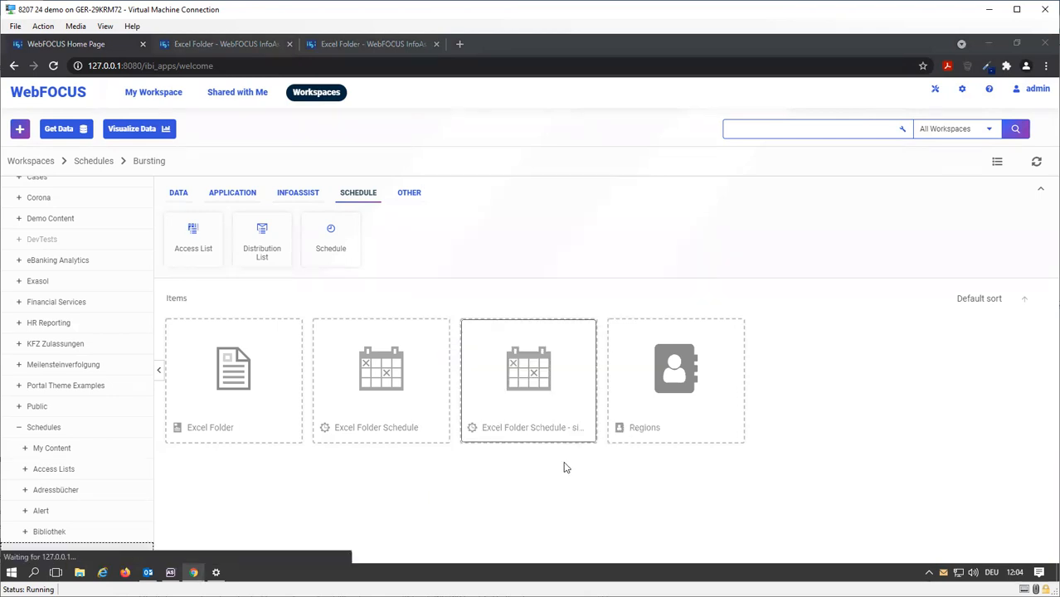
pyautogui.click(221, 65)
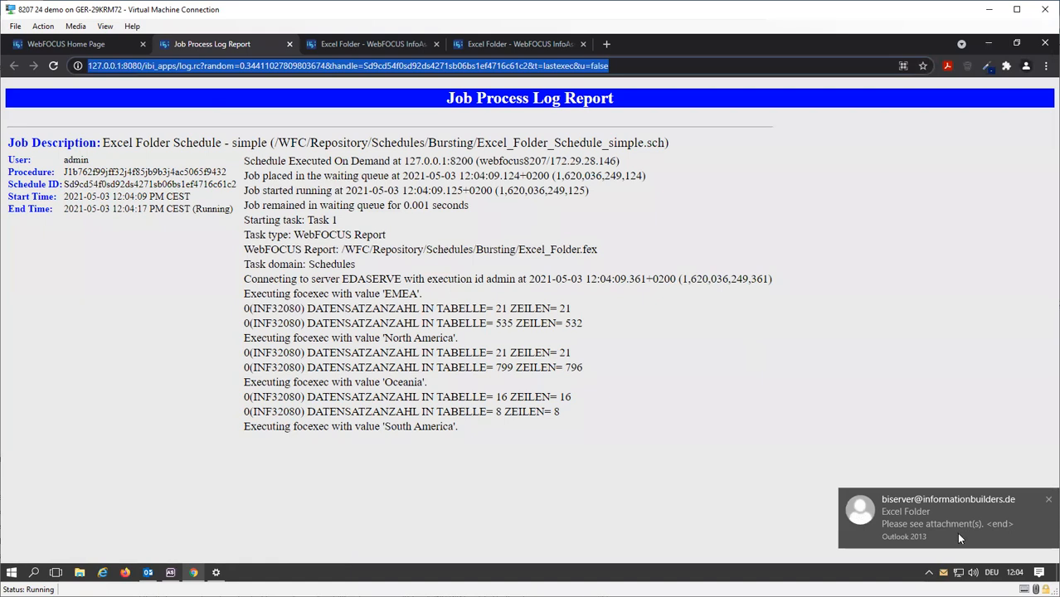
# Step: Refresh the job process log report and examine the email distribution entries for the burst Excel files
pyautogui.press('Return')
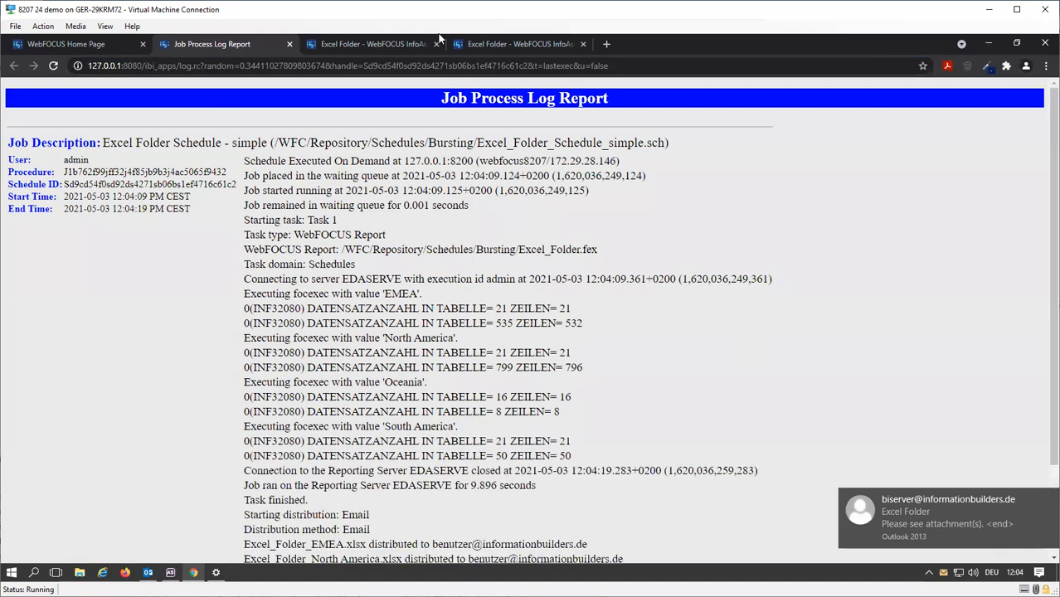
pyautogui.scroll(-3, 494, 310)
pyautogui.moveTo(282, 431); pyautogui.dragTo(662, 482)
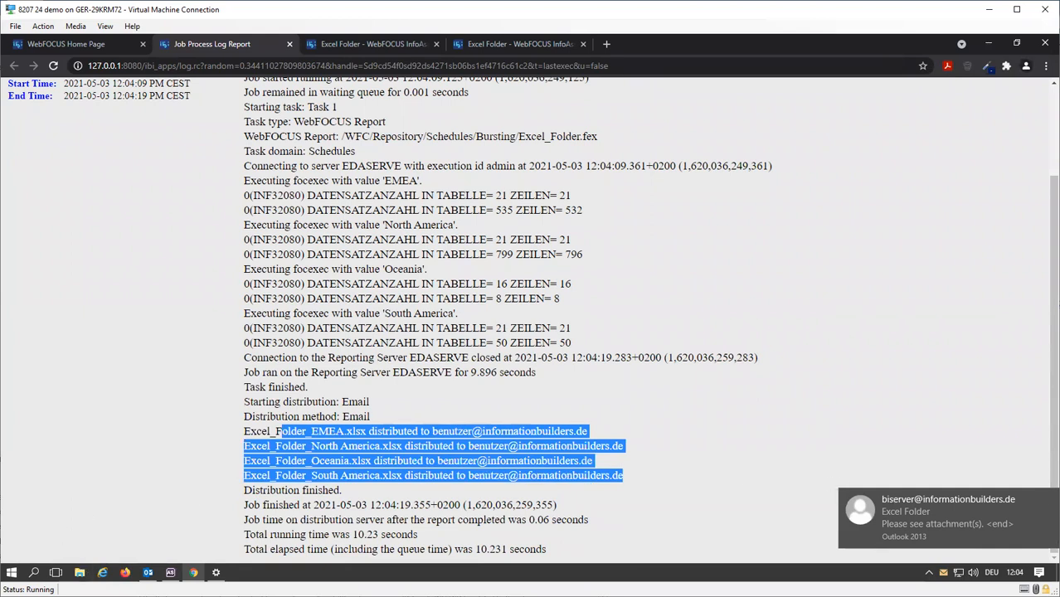
# Step: Switch to Outlook, select the newest Excel Folder email and open its Excel_Folder_South America.xlsx attachment
pyautogui.click(148, 572)
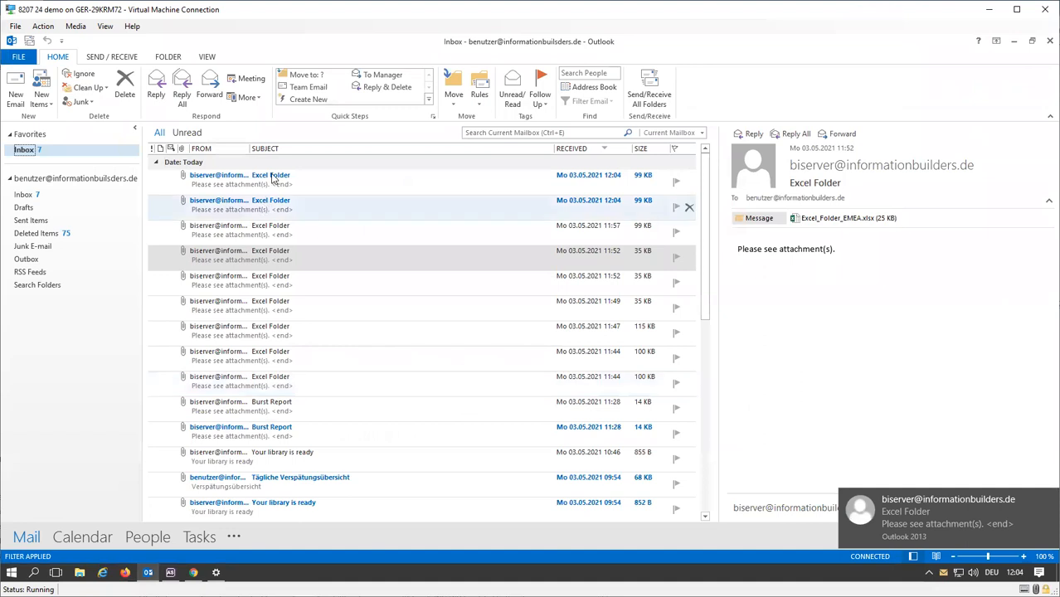
pyautogui.click(274, 179)
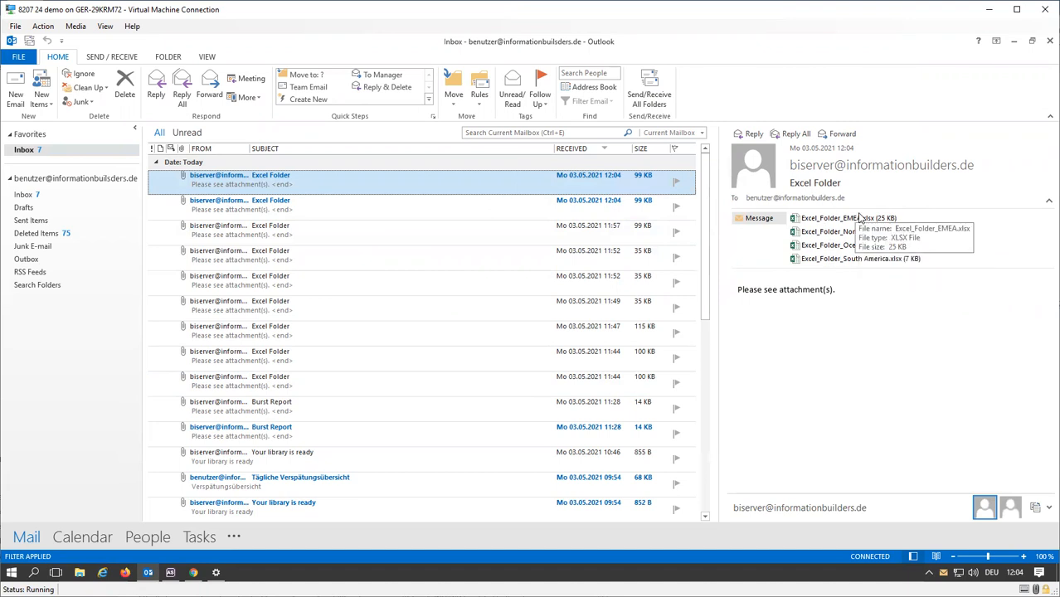
pyautogui.doubleClick(855, 260)
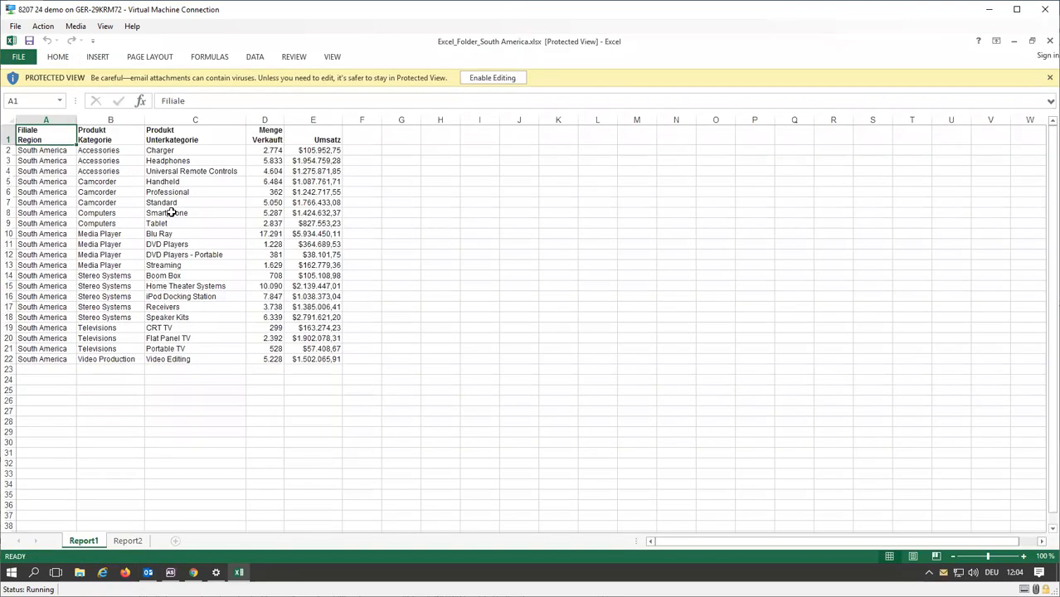
# Step: Review the Report2 worksheet of the South America workbook and return to the Report1 worksheet
pyautogui.click(128, 541)
pyautogui.scroll(-4, 160, 422)
pyautogui.scroll(6, 162, 473)
pyautogui.click(82, 541)
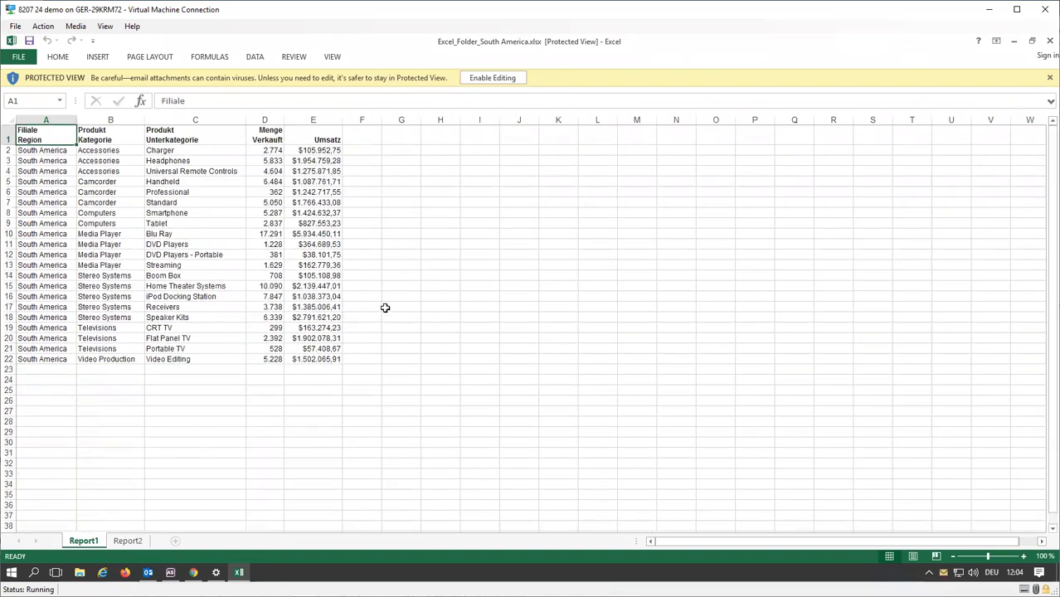